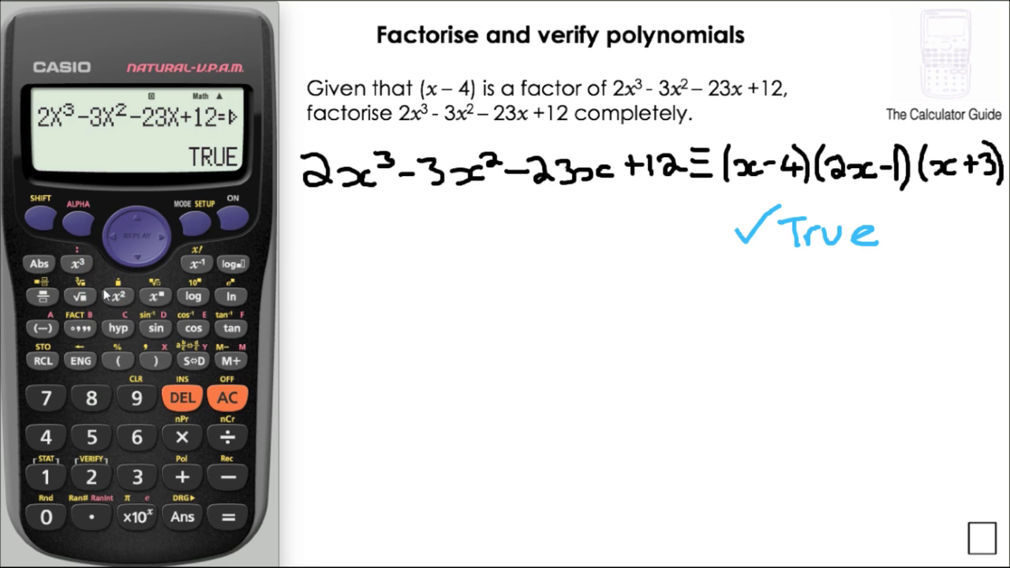
Change the last factor from (X+3) to (X+5) and verify, getting FALSE
{"action": "left_click", "coordinate": [115, 237]}
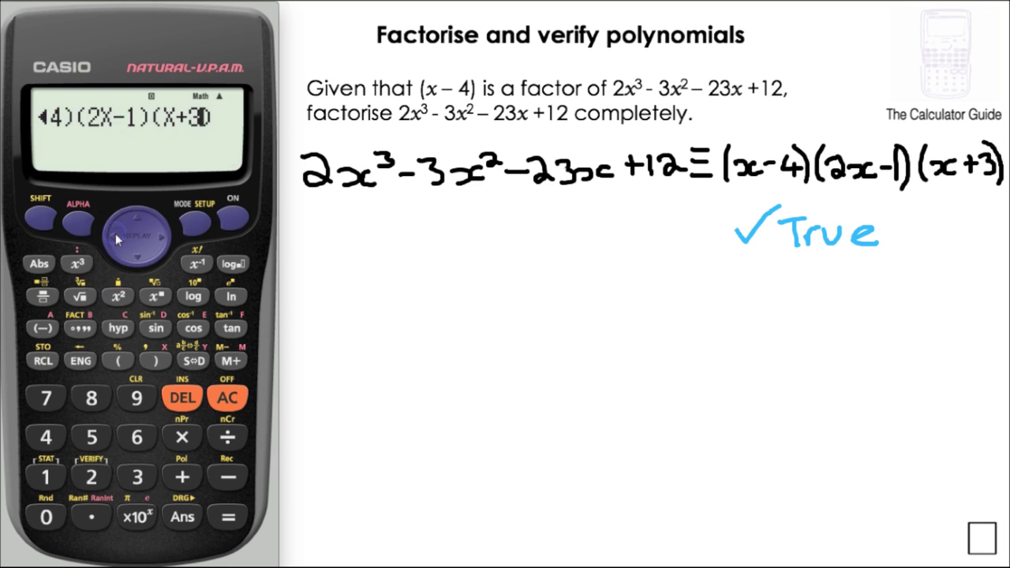
{"action": "left_click", "coordinate": [186, 397]}
{"action": "left_click", "coordinate": [91, 436]}
{"action": "left_click", "coordinate": [228, 521]}
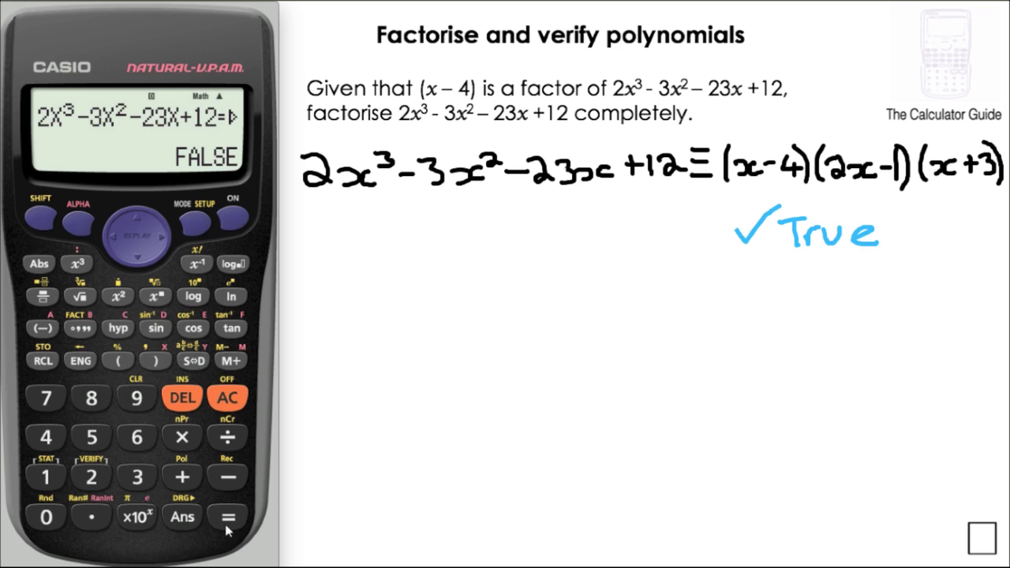
Clear the display and bring up the calculator mode list (COMP, STAT, TABLE, VERIF)
{"action": "left_click", "coordinate": [227, 397]}
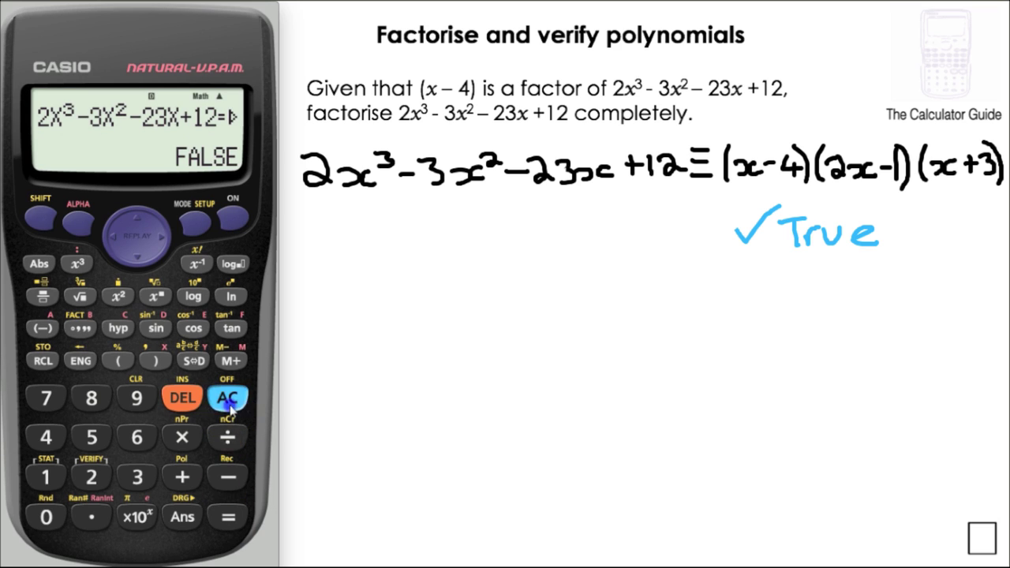
{"action": "left_click", "coordinate": [198, 223]}
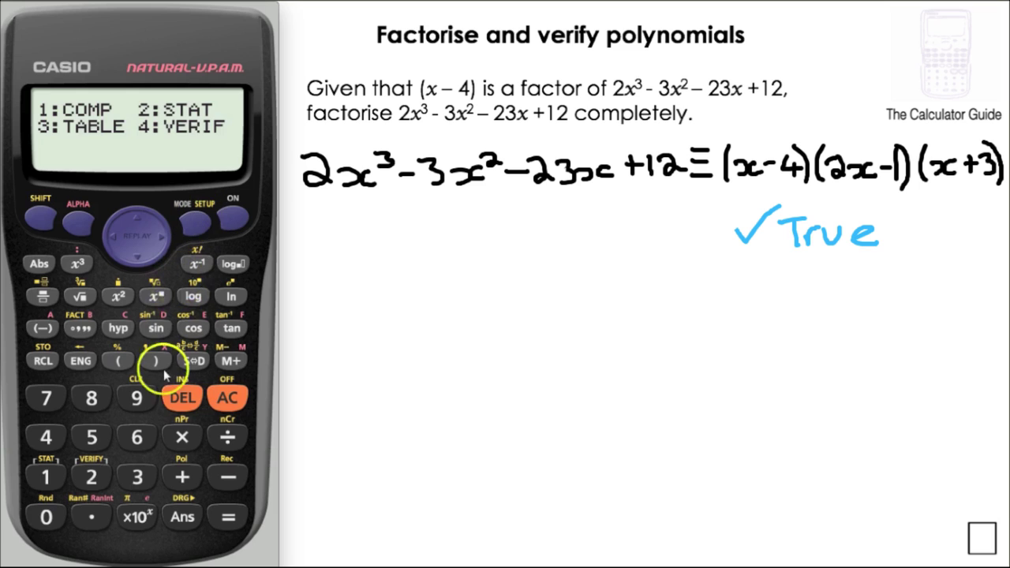
{"action": "left_click", "coordinate": [229, 398]}
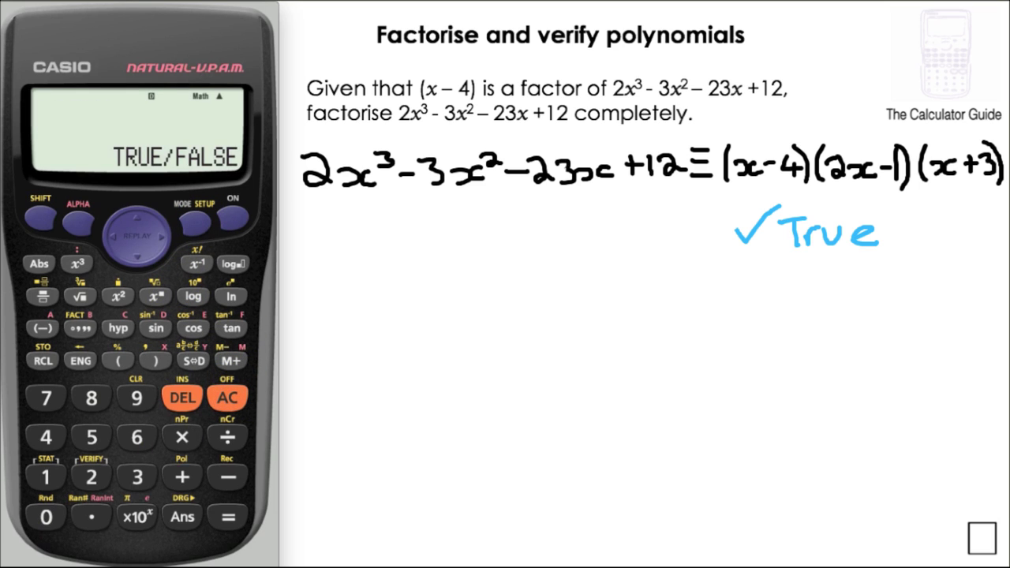
{"action": "left_click", "coordinate": [197, 222]}
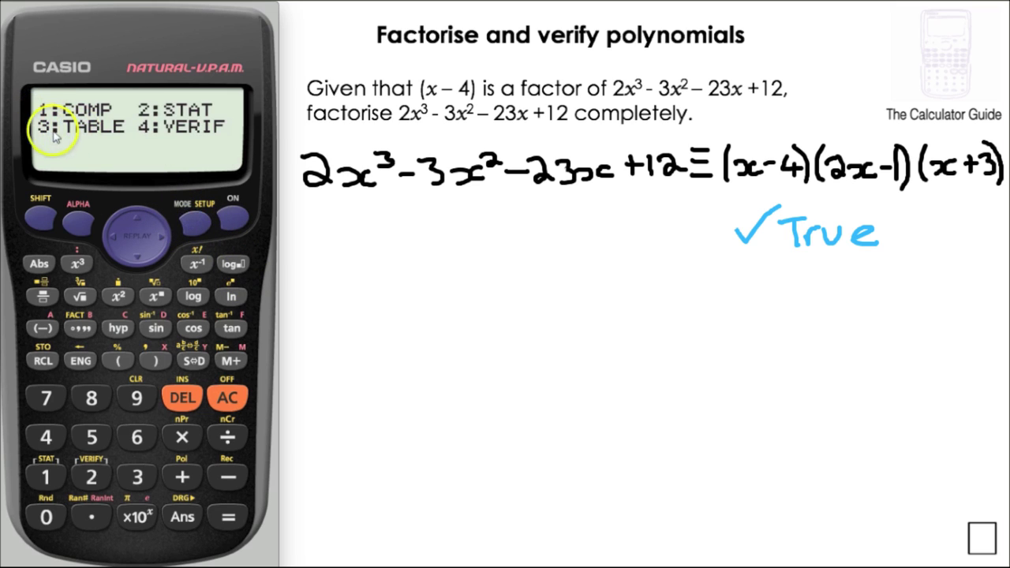
Switch to TABLE mode and begin f(X) with 2X³−3X²
{"action": "left_click", "coordinate": [139, 479]}
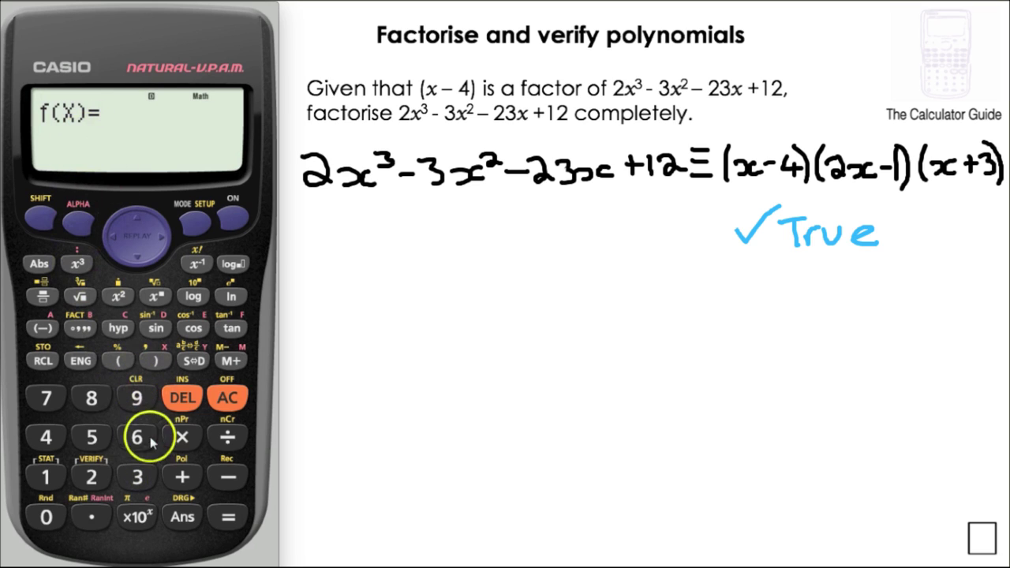
{"action": "left_click", "coordinate": [92, 477]}
{"action": "left_click", "coordinate": [77, 225]}
{"action": "left_click", "coordinate": [160, 364]}
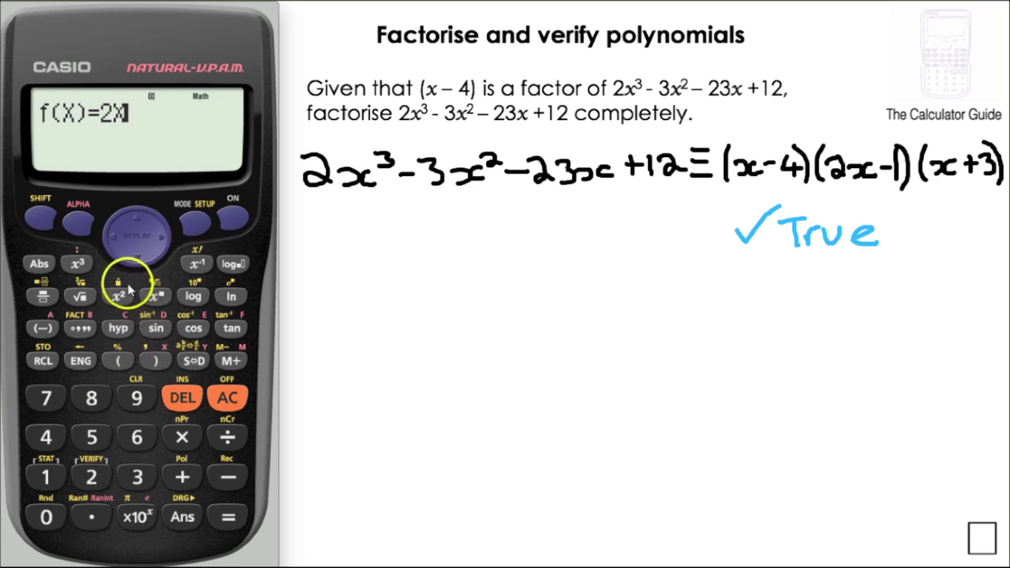
{"action": "left_click", "coordinate": [73, 262]}
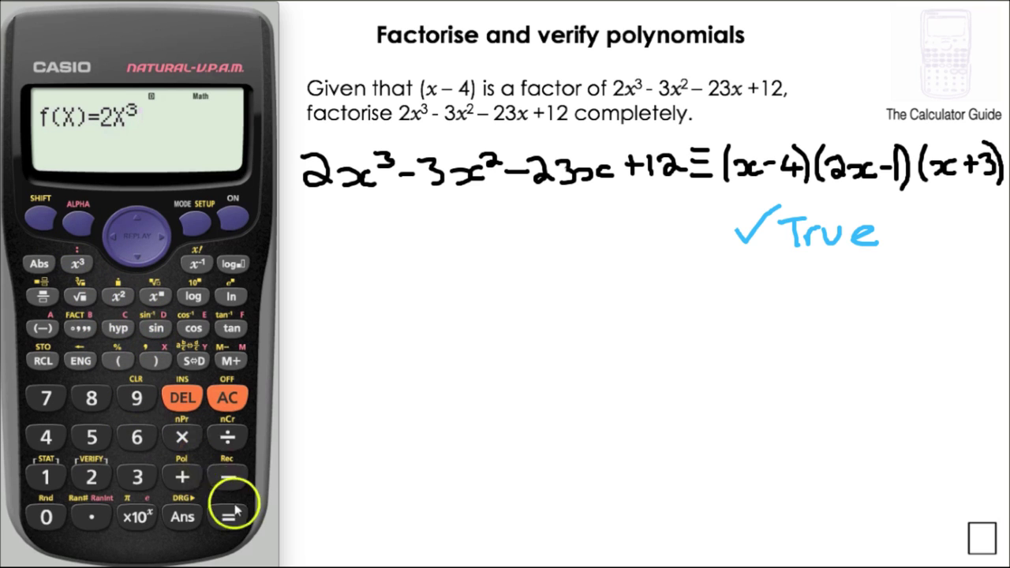
{"action": "left_click", "coordinate": [79, 224]}
{"action": "left_click", "coordinate": [150, 361]}
{"action": "left_click", "coordinate": [118, 296]}
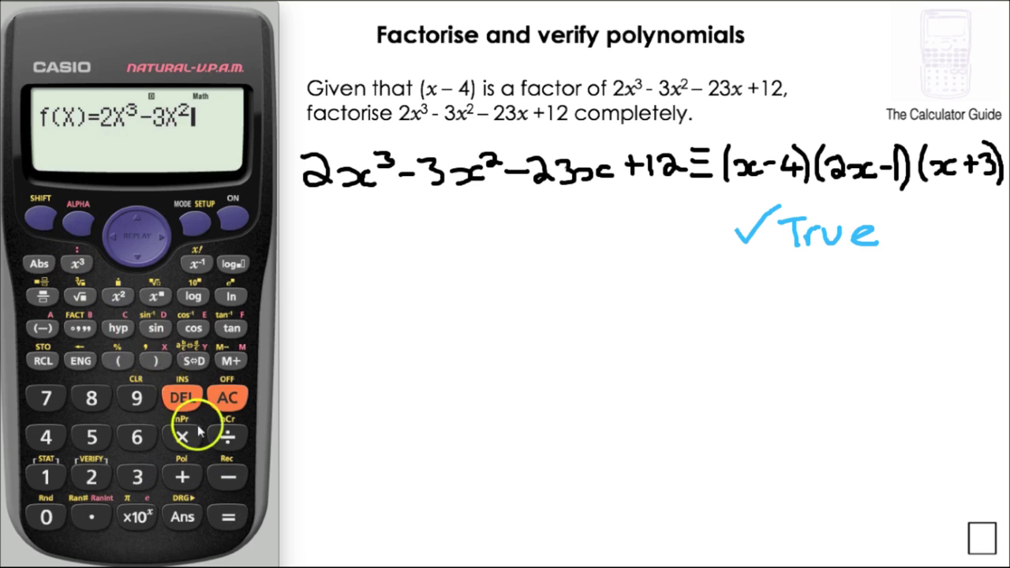
Complete f(X) with −23X+12 and confirm it to reach the Start prompt
{"action": "left_click", "coordinate": [228, 477]}
{"action": "left_click", "coordinate": [92, 477]}
{"action": "left_click", "coordinate": [137, 476]}
{"action": "left_click", "coordinate": [78, 224]}
{"action": "left_click", "coordinate": [154, 360]}
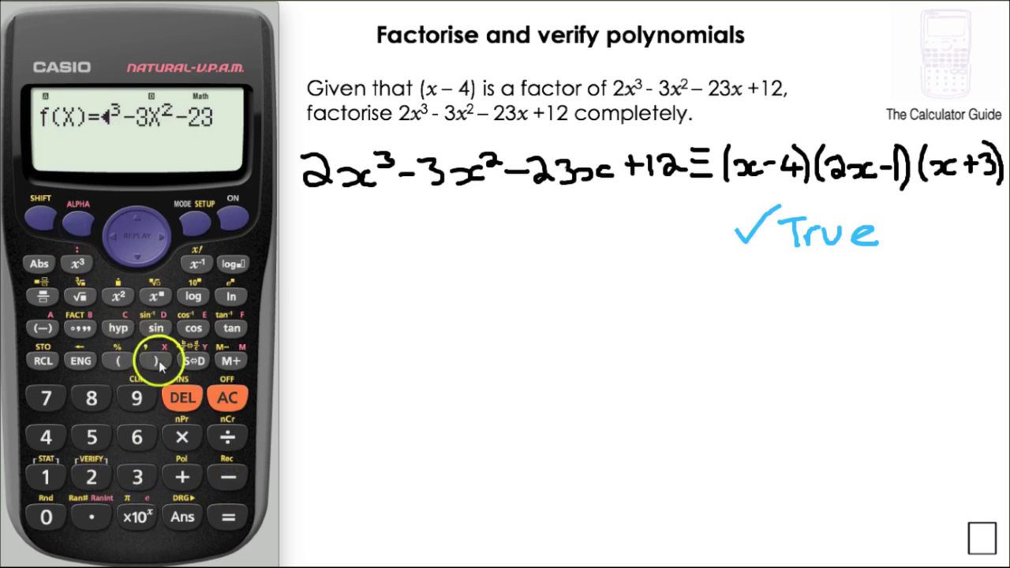
{"action": "left_click", "coordinate": [182, 477]}
{"action": "left_click", "coordinate": [46, 476]}
{"action": "left_click", "coordinate": [91, 478]}
{"action": "left_click", "coordinate": [228, 518]}
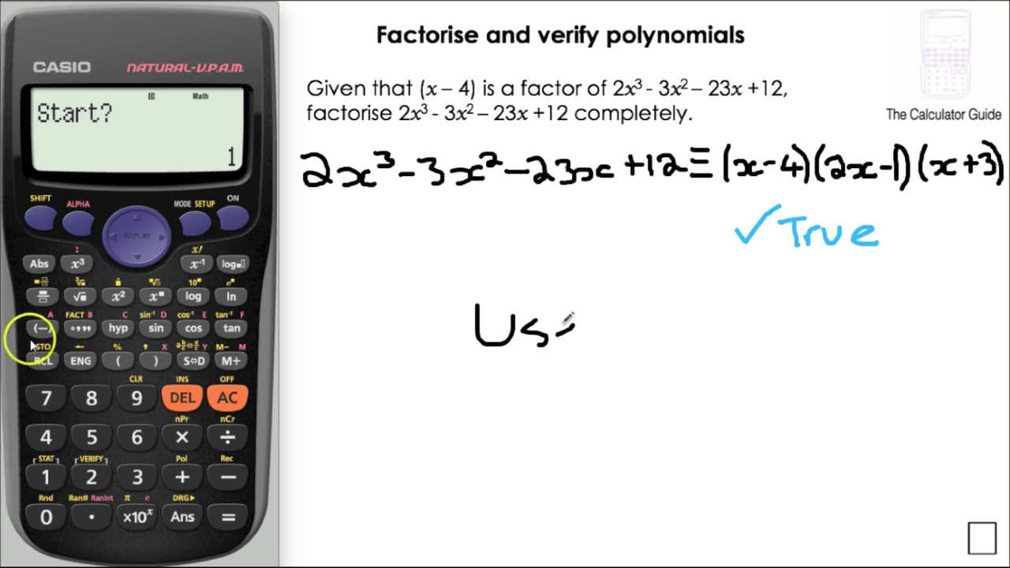
Set the table start to −5 and end to 5, then begin a fractional step with numerator 1
{"action": "left_click", "coordinate": [41, 330]}
{"action": "left_click", "coordinate": [91, 439]}
{"action": "left_click", "coordinate": [221, 520]}
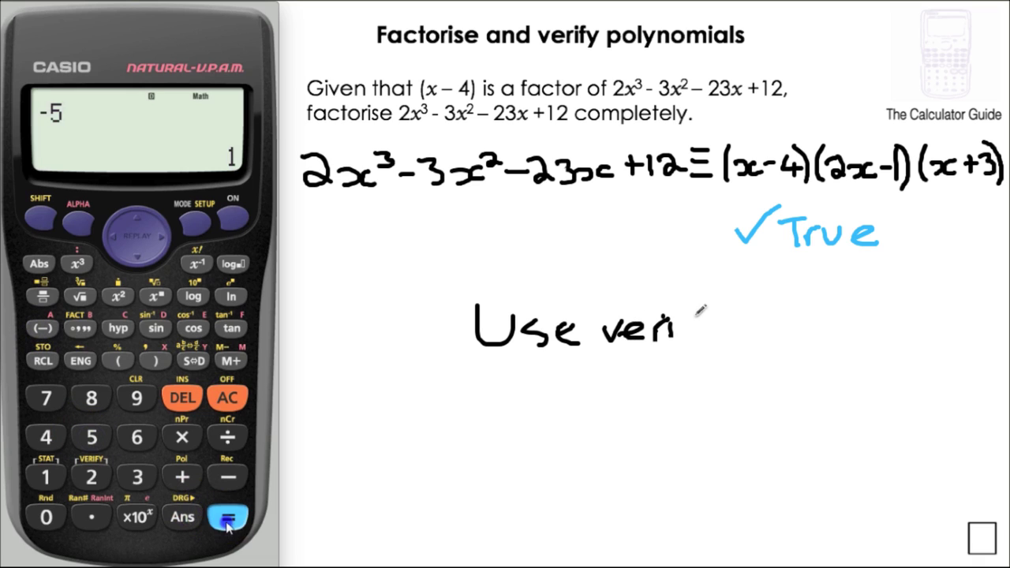
{"action": "left_click", "coordinate": [105, 446]}
{"action": "left_click", "coordinate": [229, 519]}
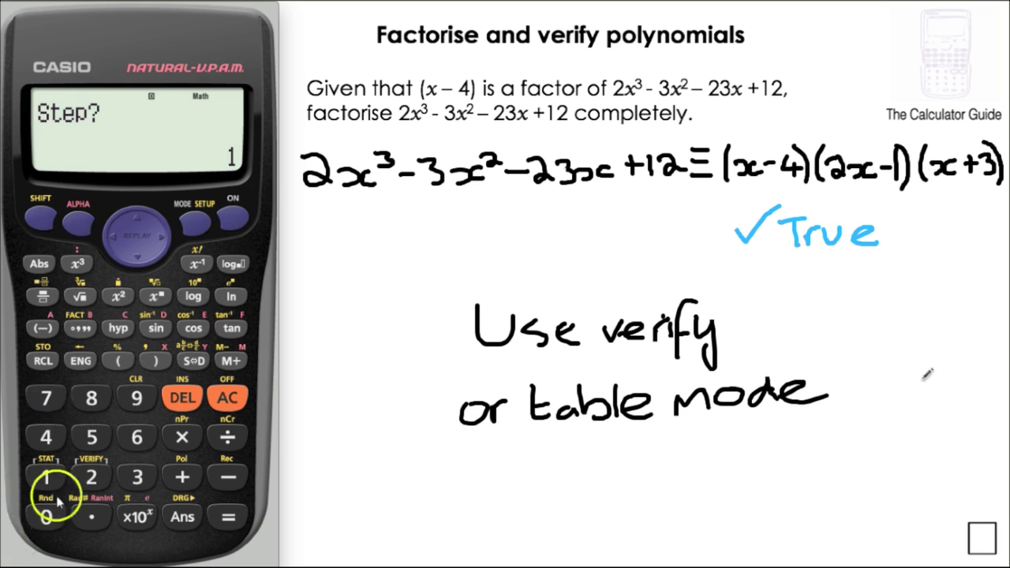
{"action": "left_click", "coordinate": [43, 297]}
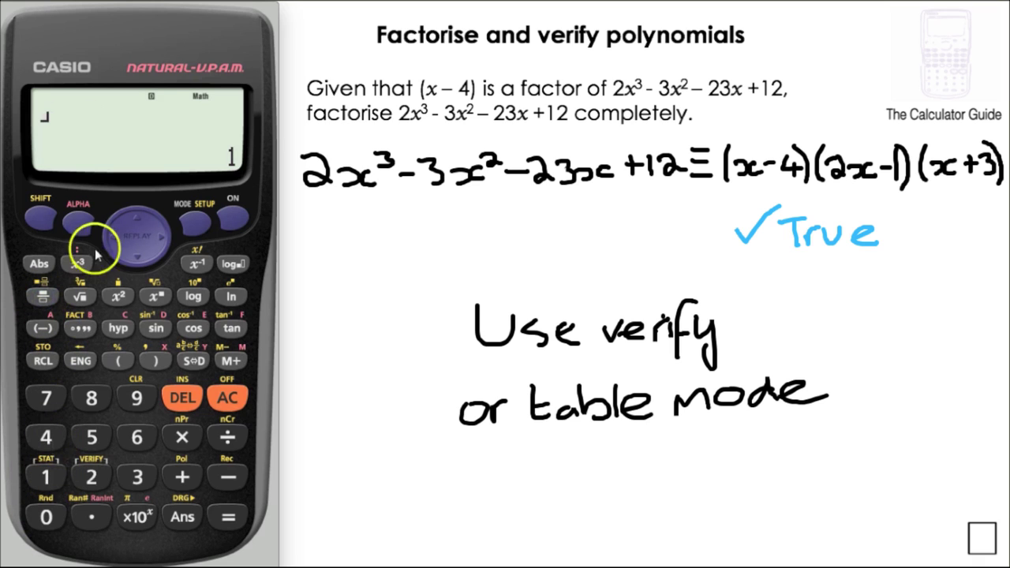
{"action": "left_click", "coordinate": [45, 476]}
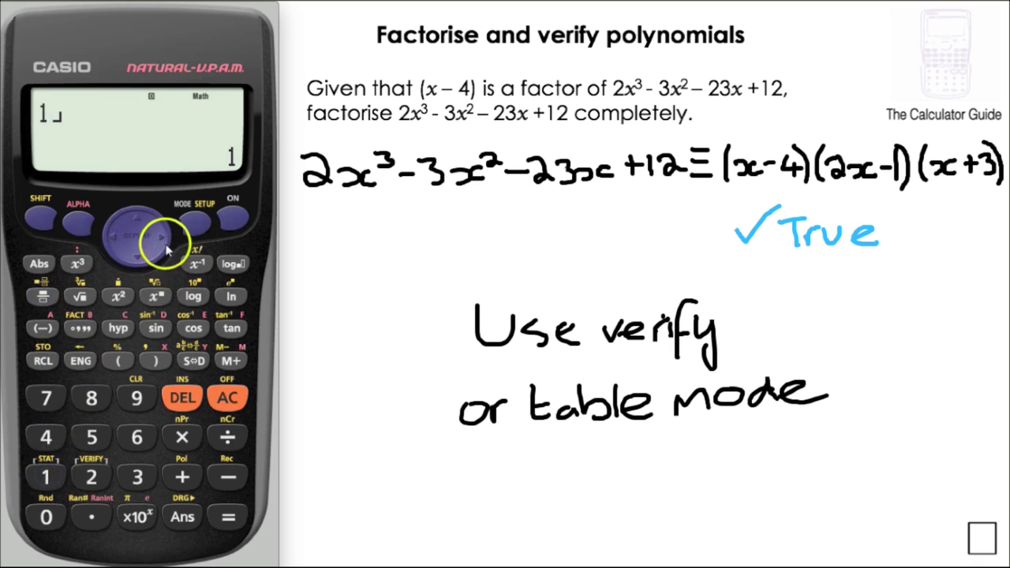
Use a step of 1/2 to generate the table and scroll down to X=−3, where F(X)=0
{"action": "left_click", "coordinate": [99, 472]}
{"action": "left_click", "coordinate": [229, 519]}
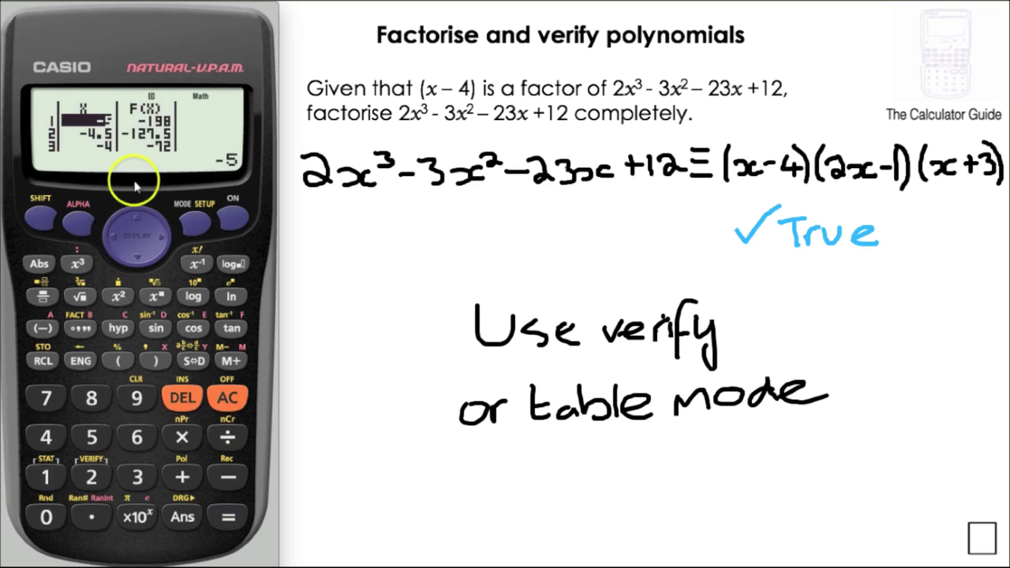
{"action": "left_click", "coordinate": [139, 260]}
{"action": "left_click", "coordinate": [139, 261]}
{"action": "left_click", "coordinate": [139, 261]}
{"action": "left_click", "coordinate": [139, 261]}
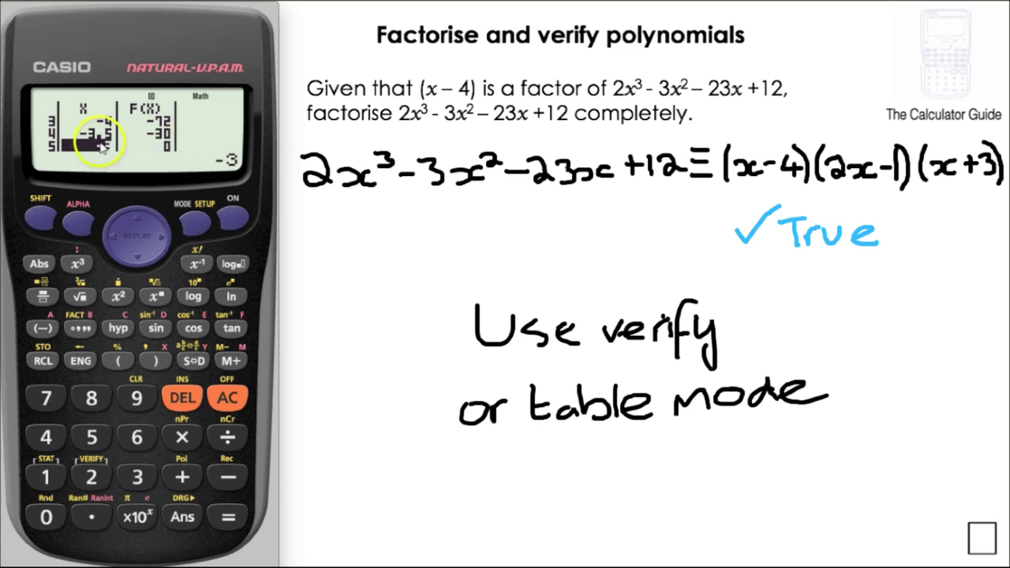
Scroll the table on to X=0.5, where F(X) is again 0
{"action": "left_click", "coordinate": [139, 261]}
{"action": "left_click", "coordinate": [138, 261]}
{"action": "left_click", "coordinate": [139, 261]}
{"action": "left_click", "coordinate": [138, 261]}
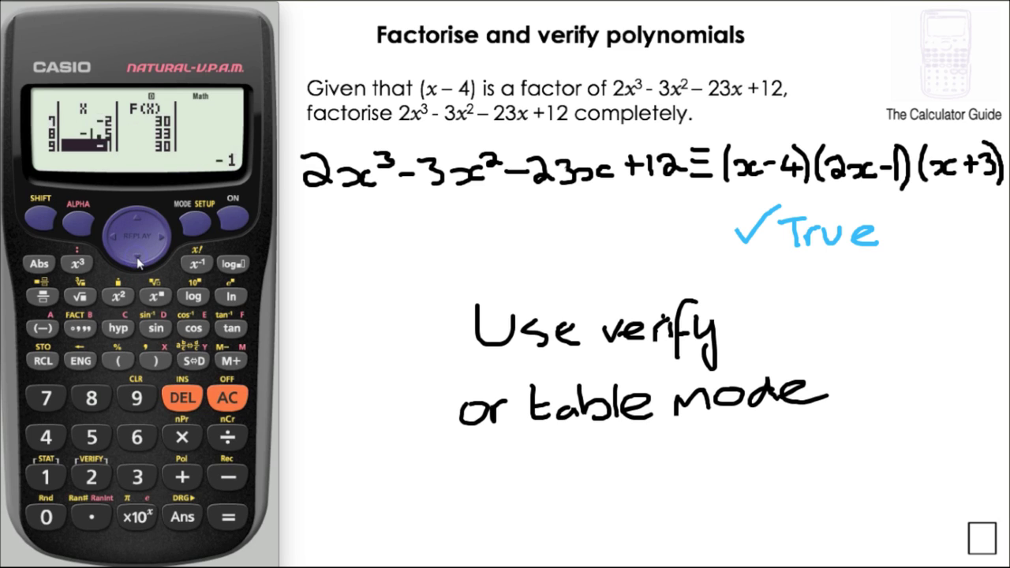
{"action": "left_click", "coordinate": [138, 262]}
{"action": "left_click", "coordinate": [138, 262]}
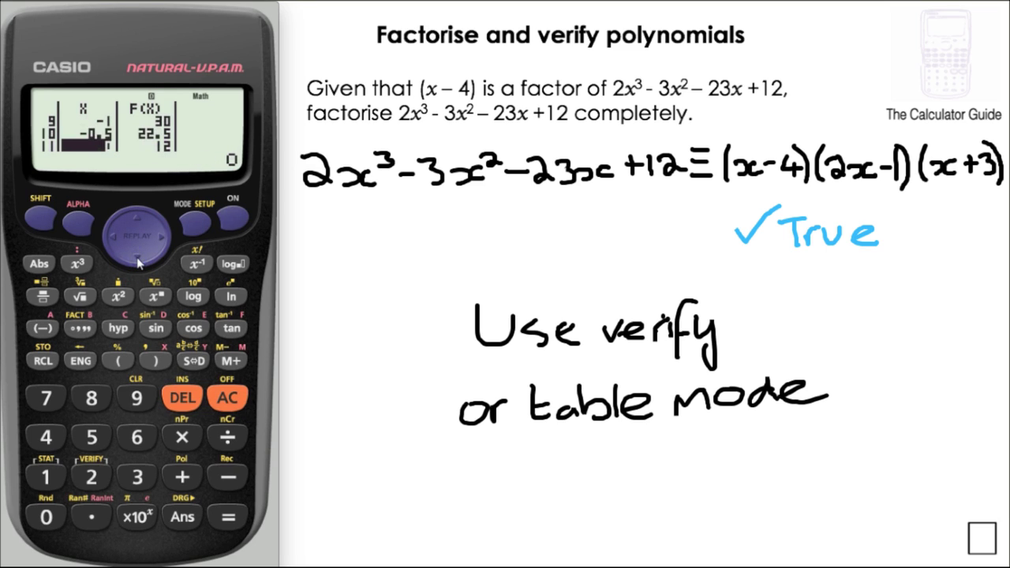
{"action": "left_click", "coordinate": [138, 262]}
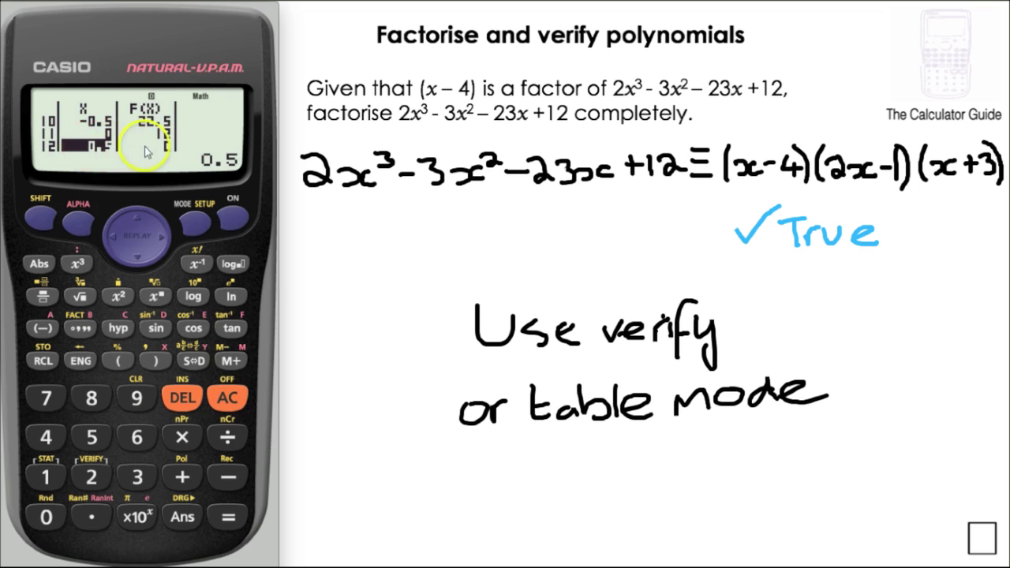
Continue scrolling down to X=4, the third zero of F(X)
{"action": "left_click", "coordinate": [139, 261]}
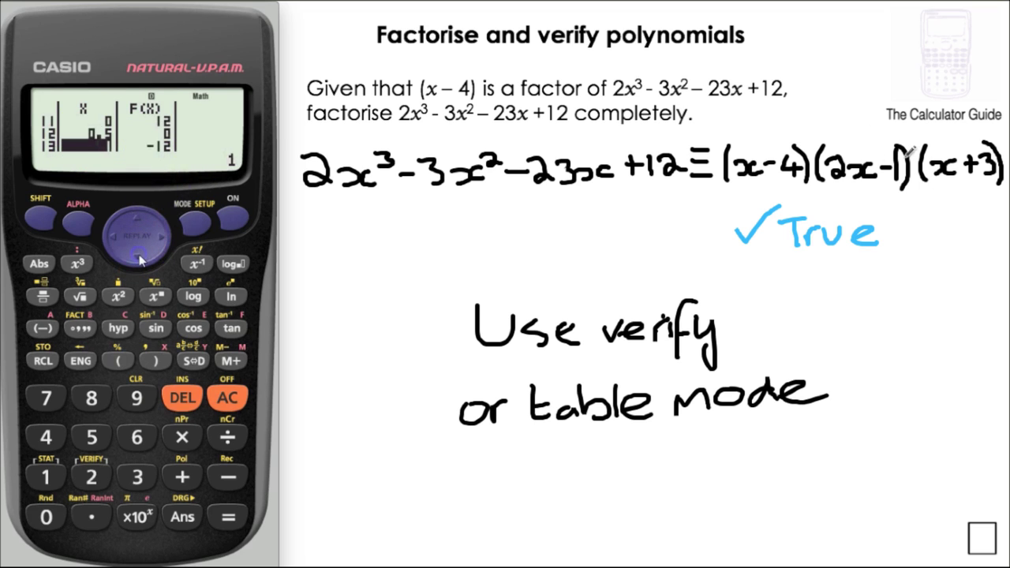
{"action": "left_click", "coordinate": [139, 261]}
{"action": "left_click", "coordinate": [139, 261]}
{"action": "left_click", "coordinate": [139, 259]}
{"action": "left_click", "coordinate": [140, 260]}
{"action": "left_click", "coordinate": [141, 260]}
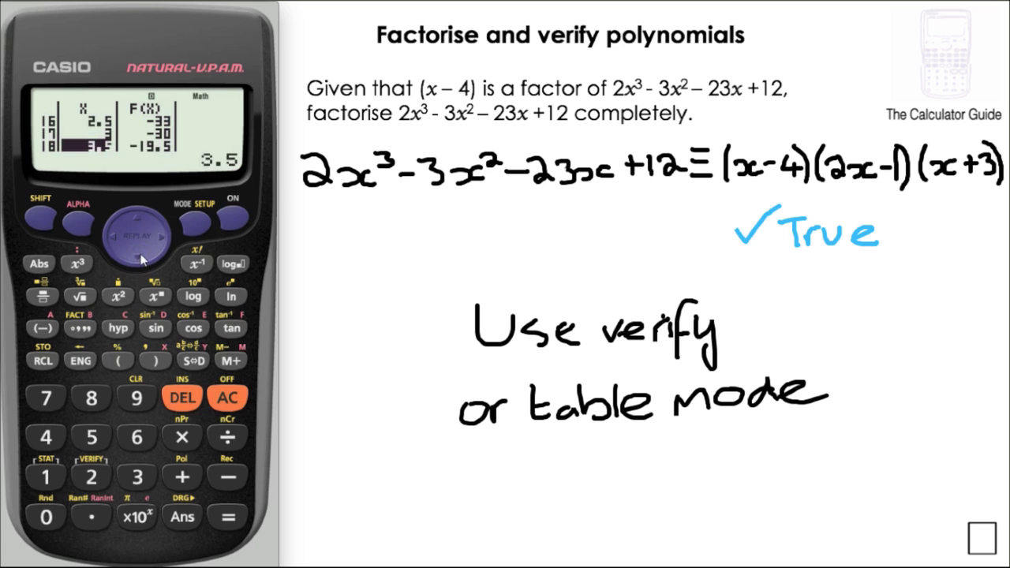
{"action": "left_click", "coordinate": [140, 261]}
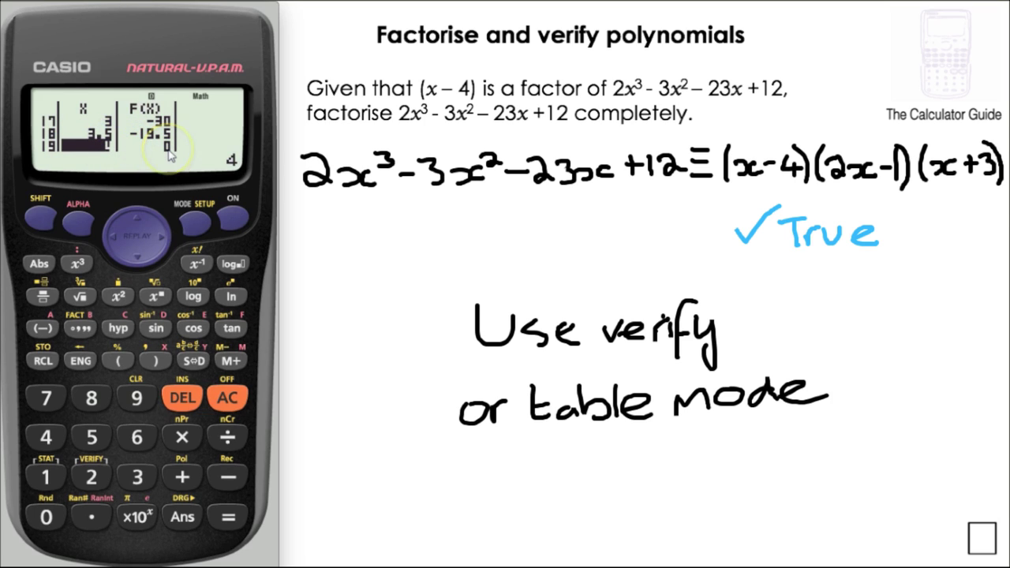
Clear the table function and enter EQN mode with the cubic aX³+bX²+cX+d=0 form
{"action": "left_click", "coordinate": [240, 397]}
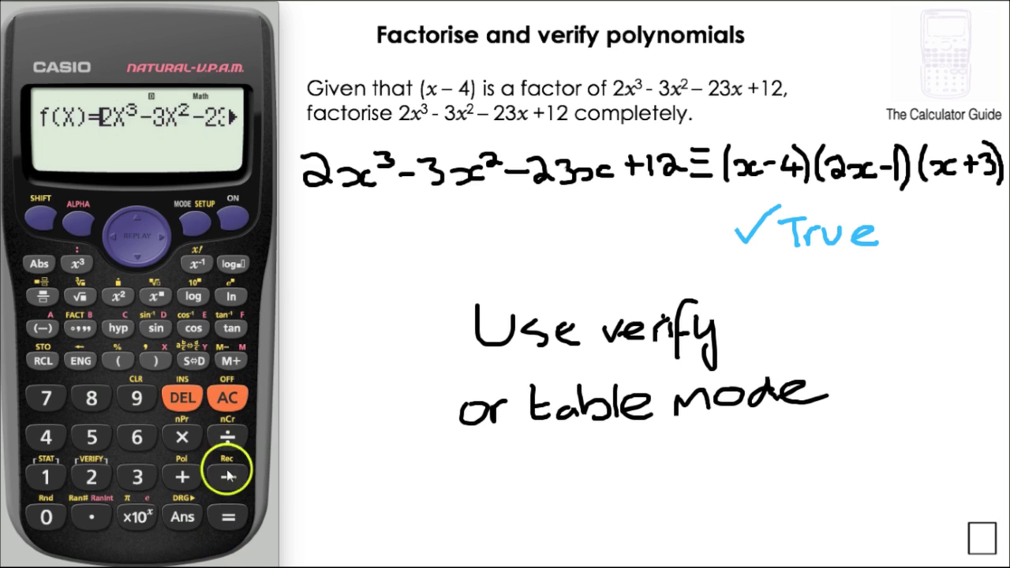
{"action": "left_click", "coordinate": [229, 398]}
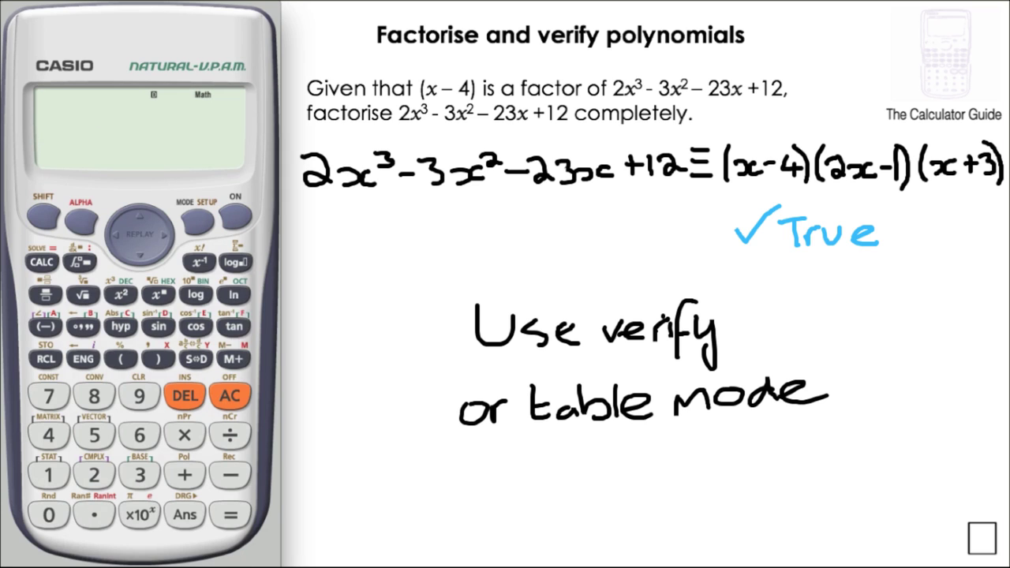
{"action": "left_click", "coordinate": [198, 219]}
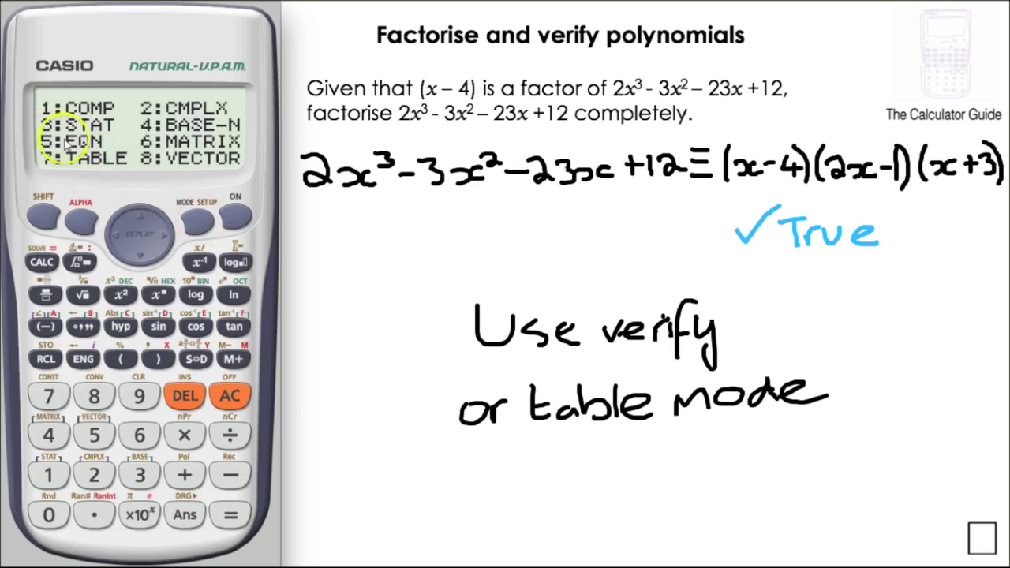
{"action": "left_click", "coordinate": [94, 432]}
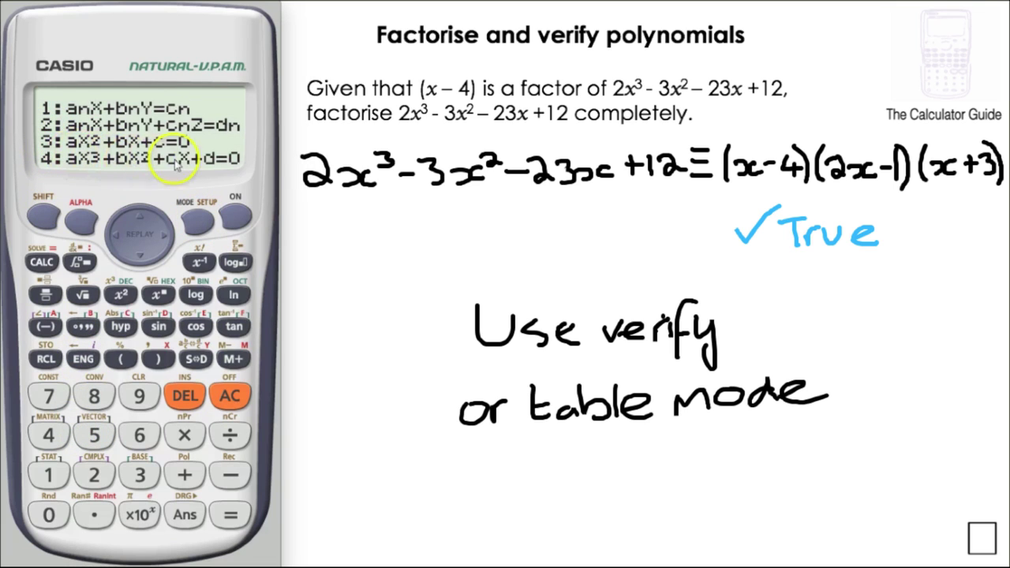
{"action": "left_click", "coordinate": [47, 438]}
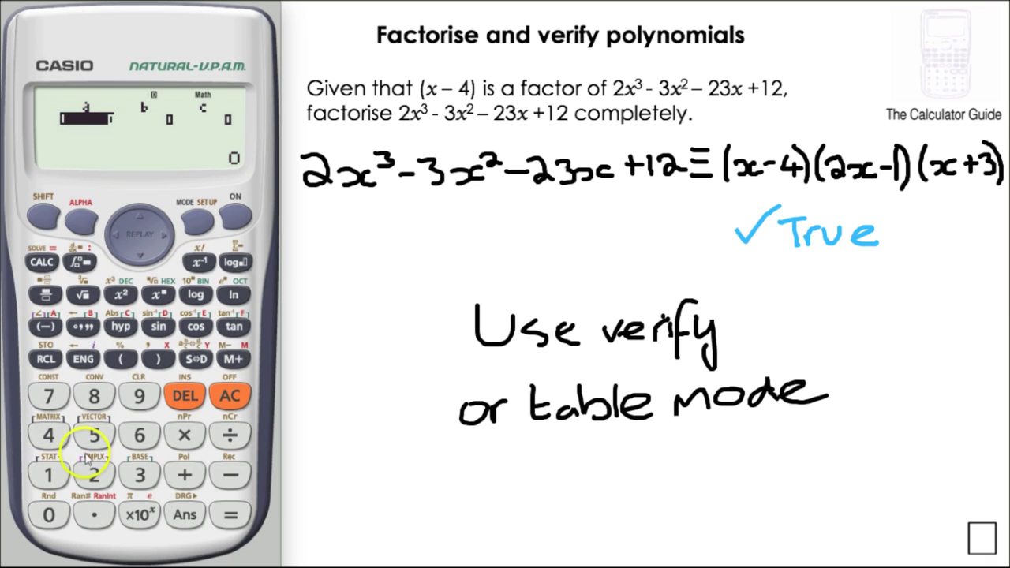
Enter the coefficients a=2, b=−3 and c=−23
{"action": "left_click", "coordinate": [229, 517]}
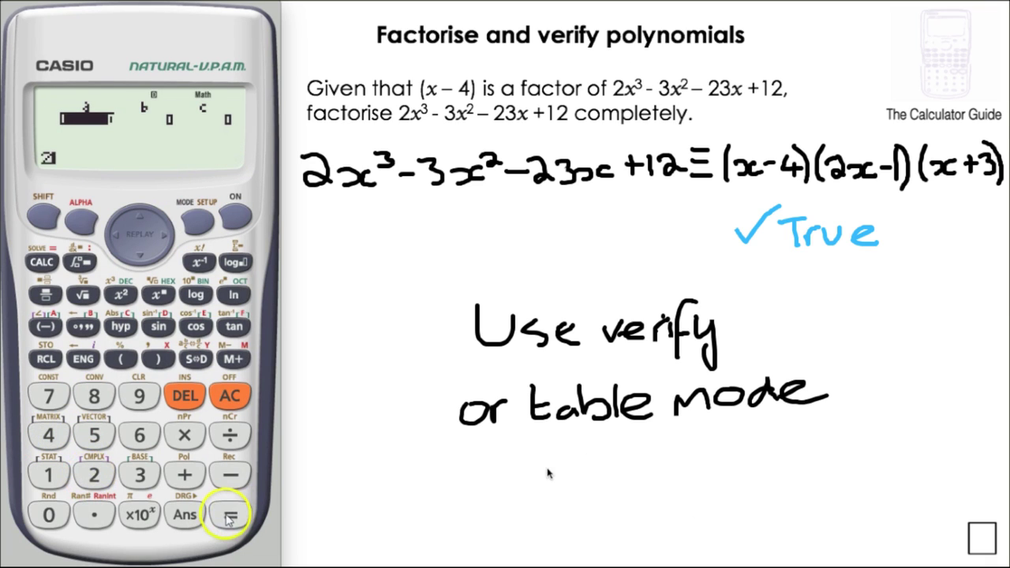
{"action": "left_click", "coordinate": [46, 326]}
{"action": "left_click", "coordinate": [140, 474]}
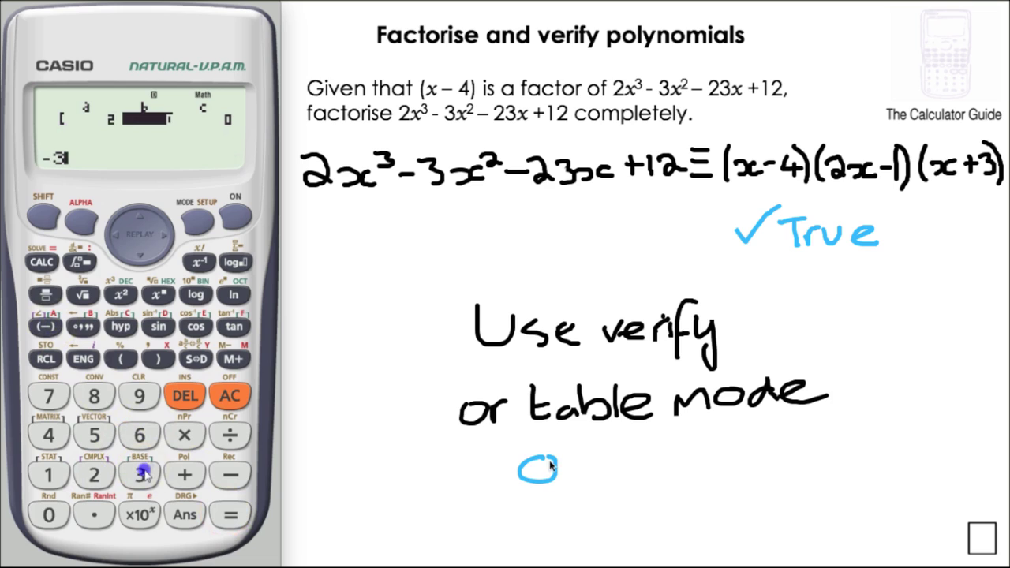
{"action": "left_click", "coordinate": [228, 517]}
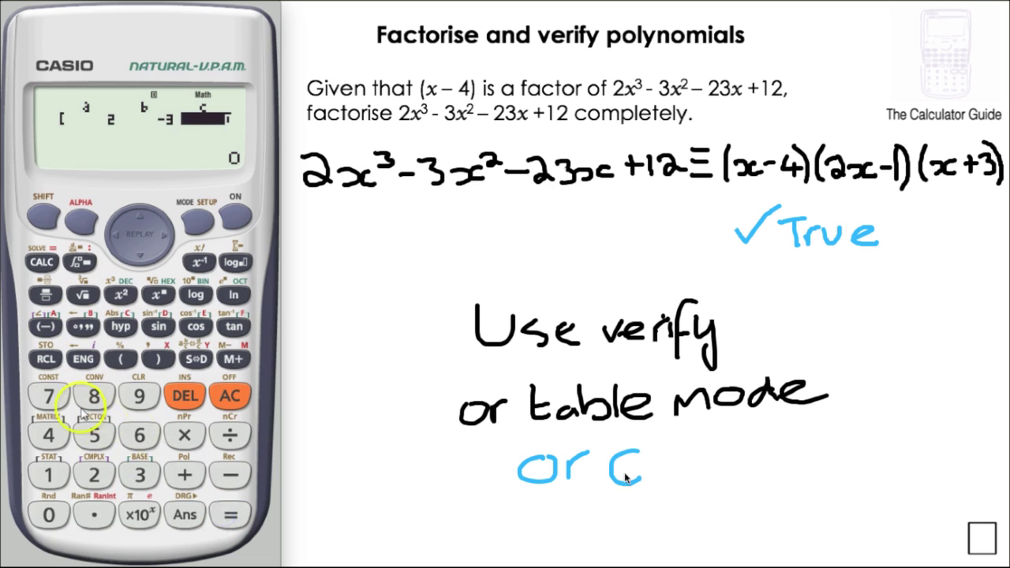
{"action": "left_click", "coordinate": [45, 326]}
{"action": "left_click", "coordinate": [94, 474]}
{"action": "left_click", "coordinate": [139, 476]}
{"action": "left_click", "coordinate": [230, 515]}
Enter d=12 and solve, showing roots X1=−3 and X2=4
{"action": "left_click", "coordinate": [48, 475]}
{"action": "left_click", "coordinate": [94, 474]}
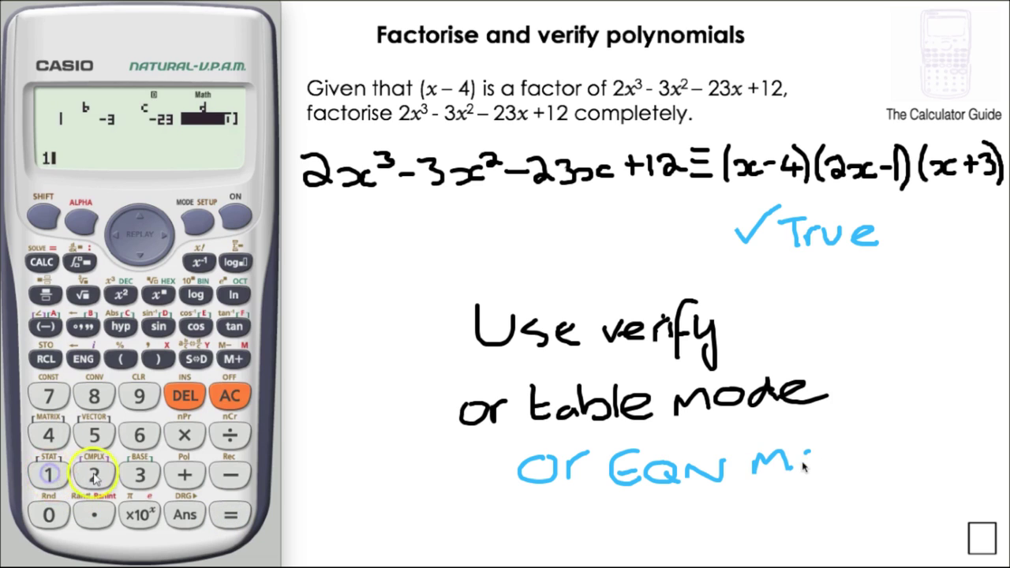
{"action": "left_click", "coordinate": [231, 515]}
{"action": "left_click", "coordinate": [232, 515]}
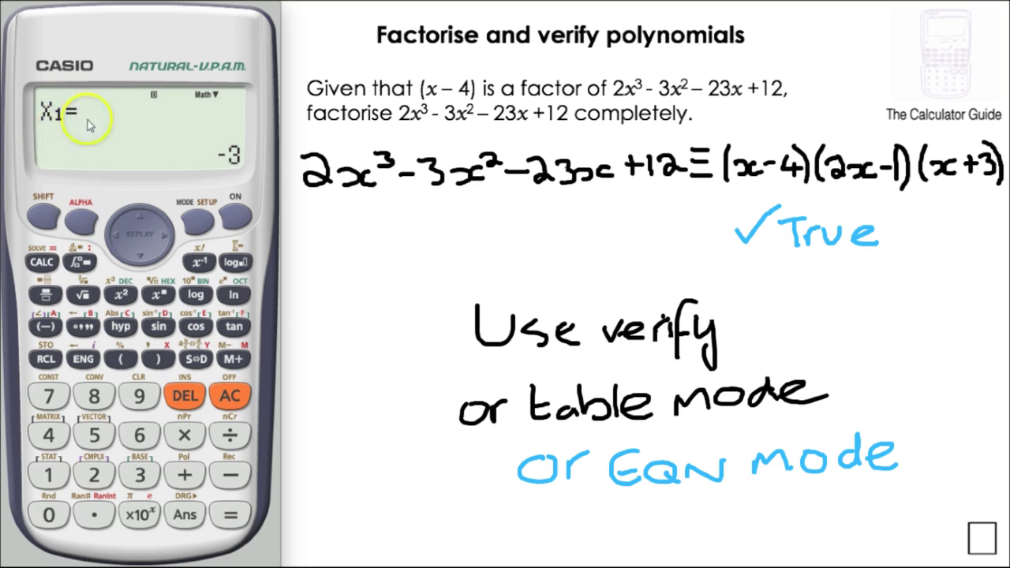
{"action": "left_click", "coordinate": [231, 515]}
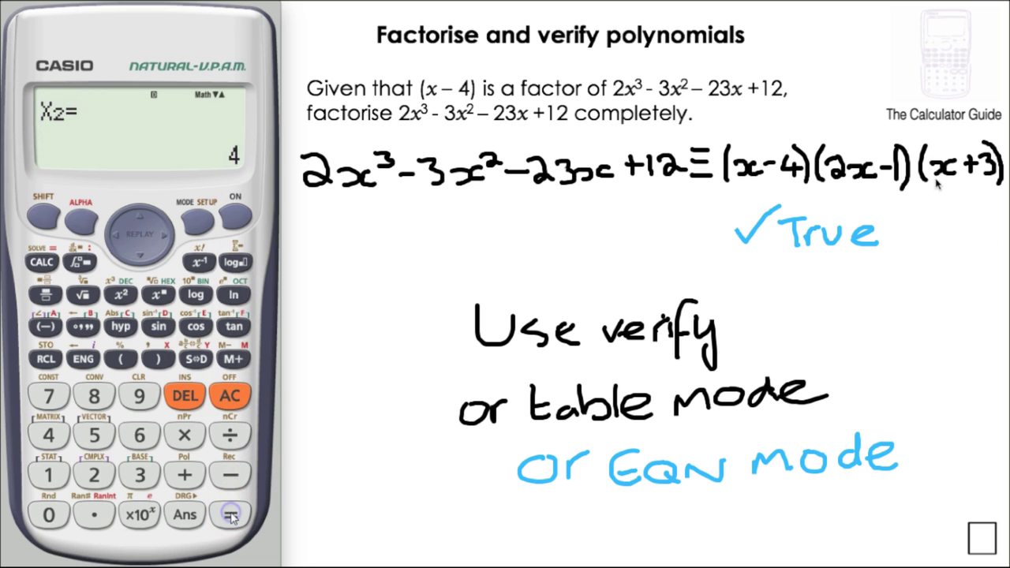